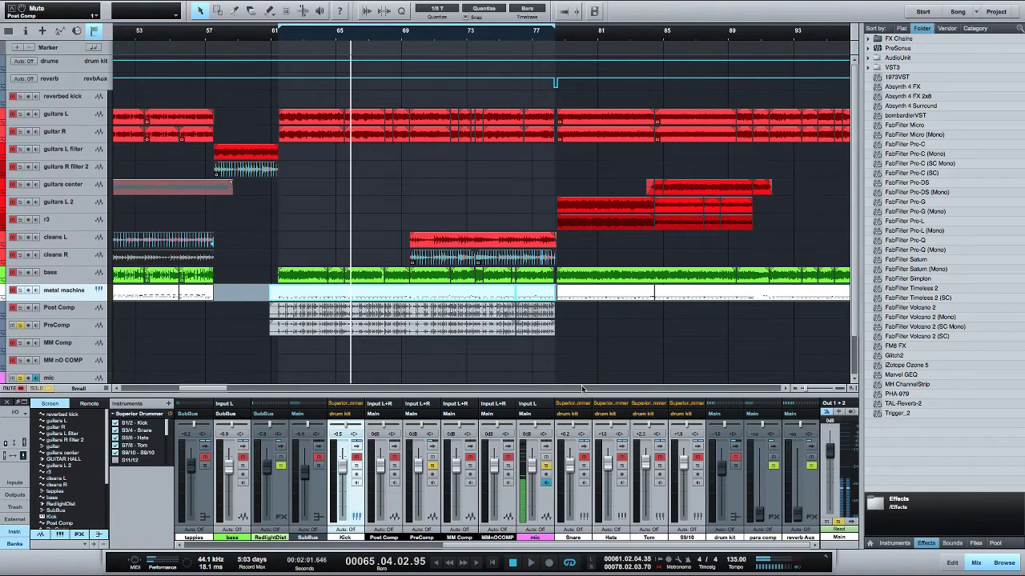
Step: Compare the PreComp and Post Comp drum tracks by playing each one soloed from bar 61
{"action": "left_click", "coordinate": [273, 41]}
{"action": "key", "text": "space"}
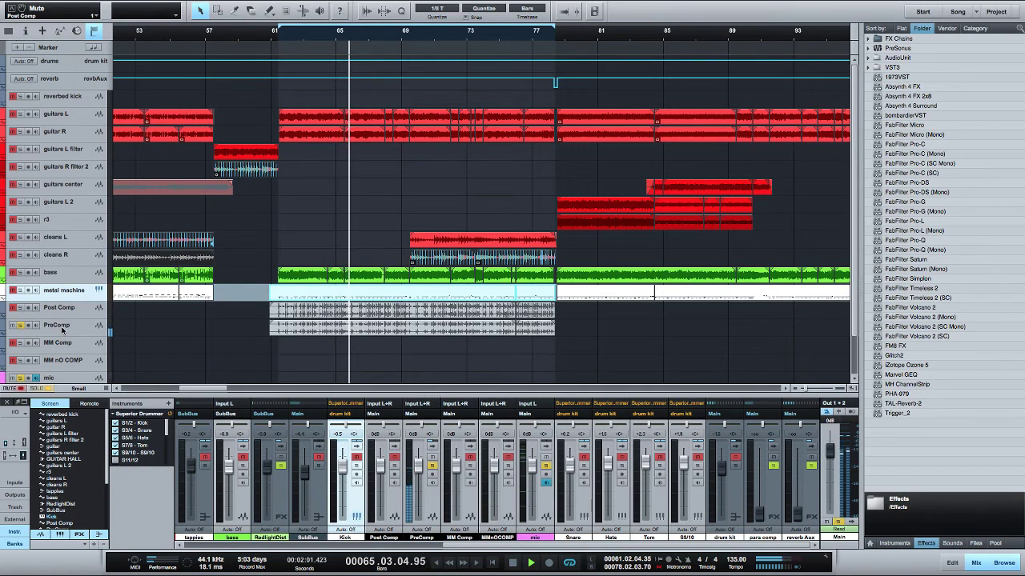
{"action": "left_click", "coordinate": [13, 308]}
{"action": "left_click", "coordinate": [14, 326]}
{"action": "left_click", "coordinate": [277, 37]}
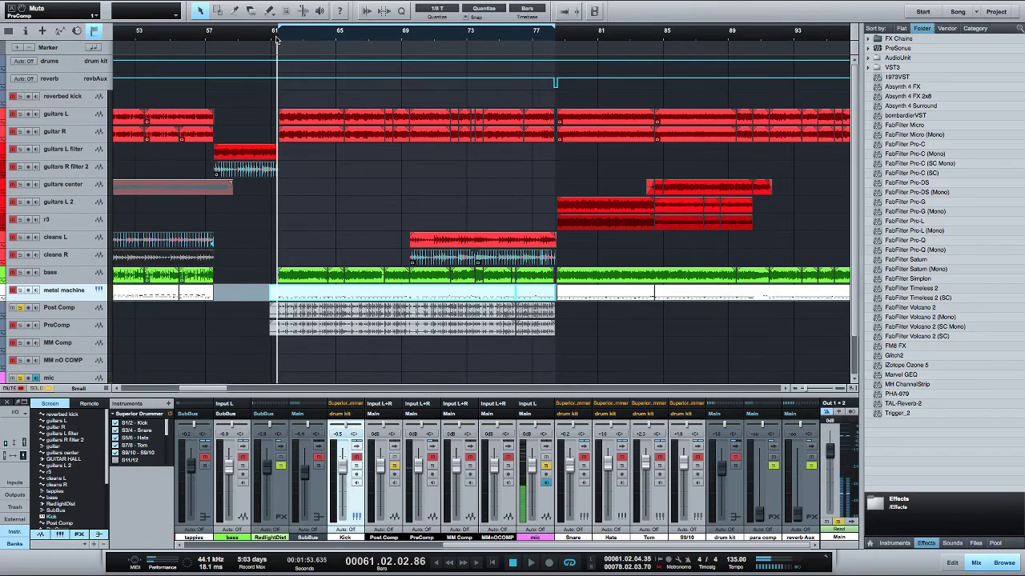
{"action": "key", "text": "space"}
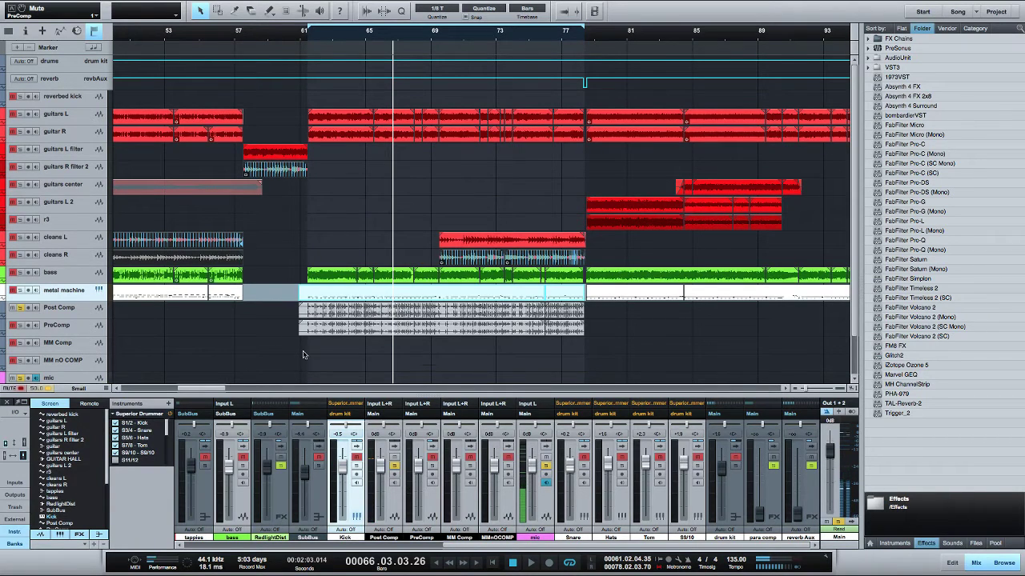
Step: Solo the metal machine track instead of Post Comp and raise the para comp and reverb Aux faders to about 0 dB
{"action": "left_click", "coordinate": [20, 291]}
{"action": "left_click", "coordinate": [15, 311]}
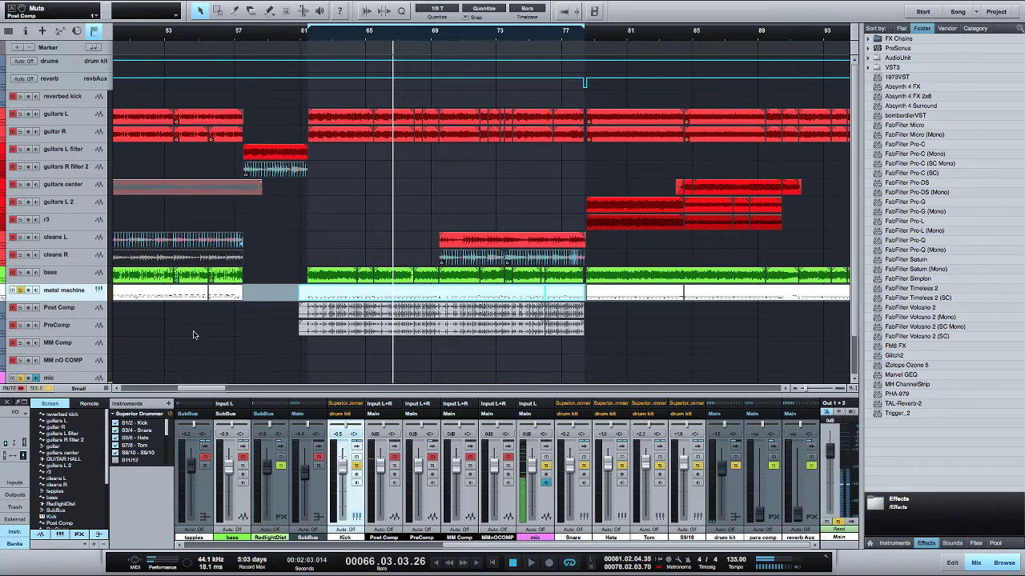
{"action": "scroll", "coordinate": [228, 326], "scroll_direction": "down", "scroll_amount": 1}
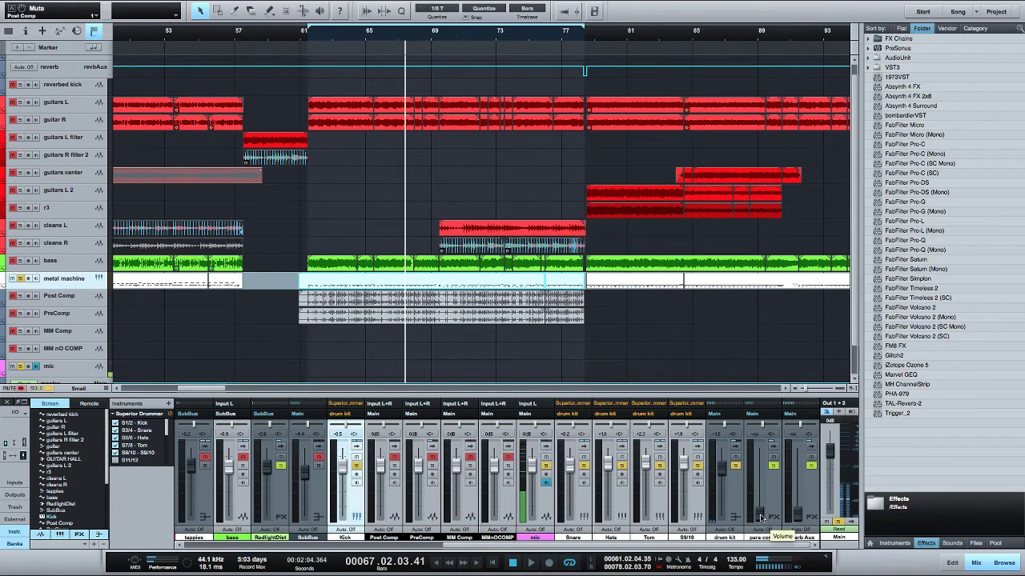
{"action": "left_click_drag", "start_coordinate": [761, 518], "coordinate": [761, 469]}
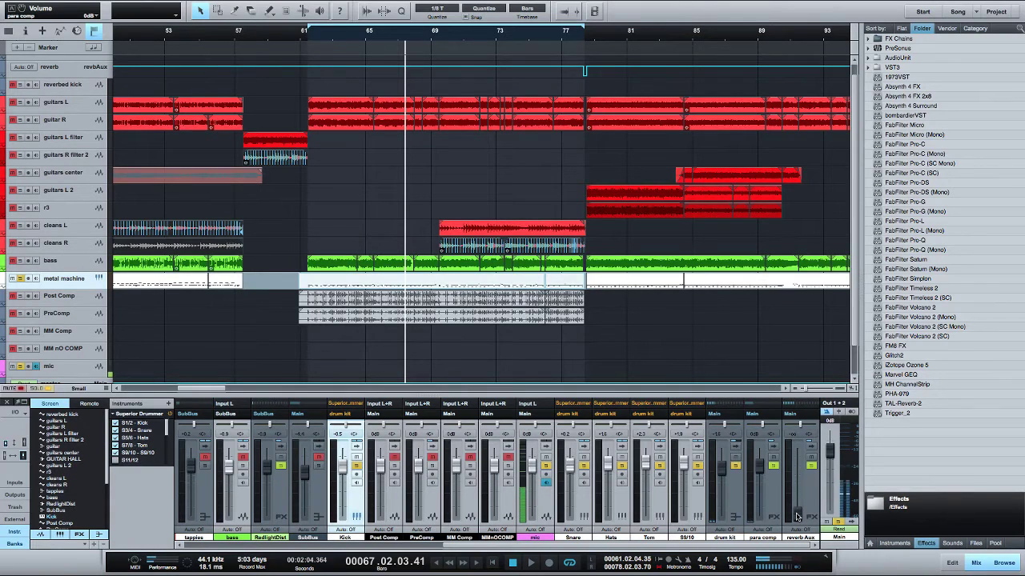
{"action": "left_click_drag", "start_coordinate": [797, 517], "coordinate": [796, 469]}
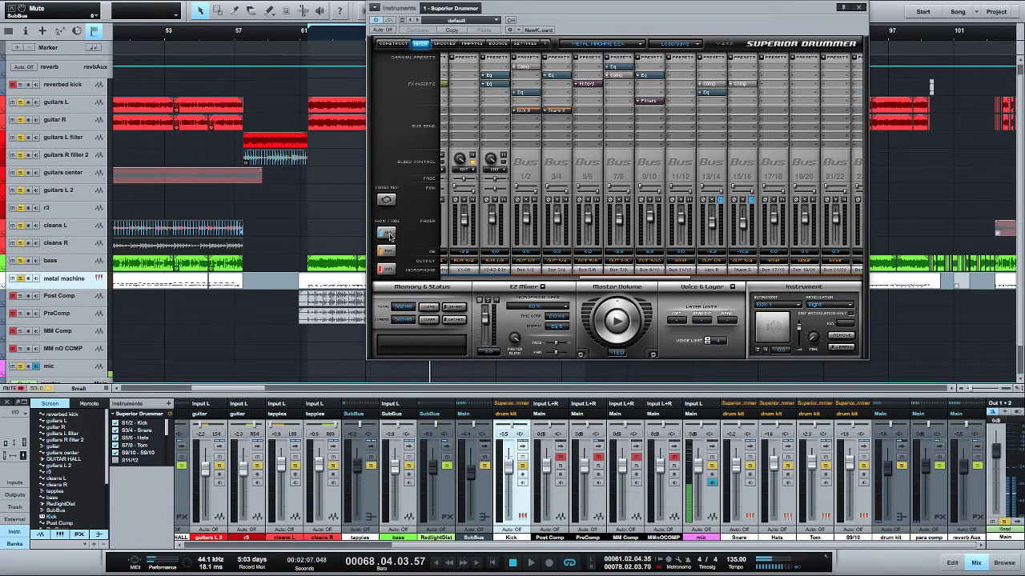
Step: Open the compressor on Superior Drummer's bus 13/14 and audition the drums with that bus unmuted and muted
{"action": "key", "text": "space"}
{"action": "left_click_drag", "start_coordinate": [622, 10], "coordinate": [470, 5]}
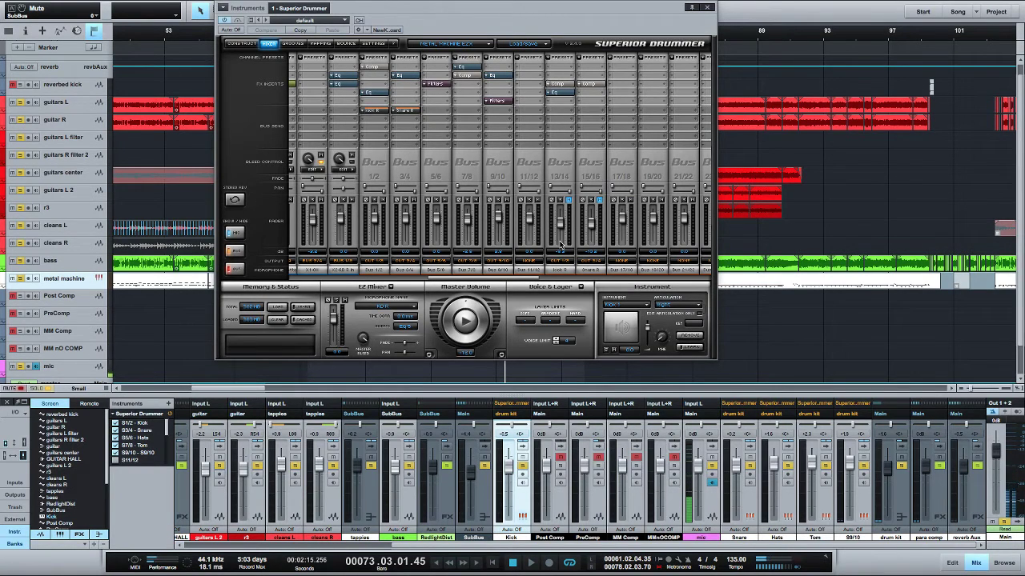
{"action": "left_click", "coordinate": [555, 84]}
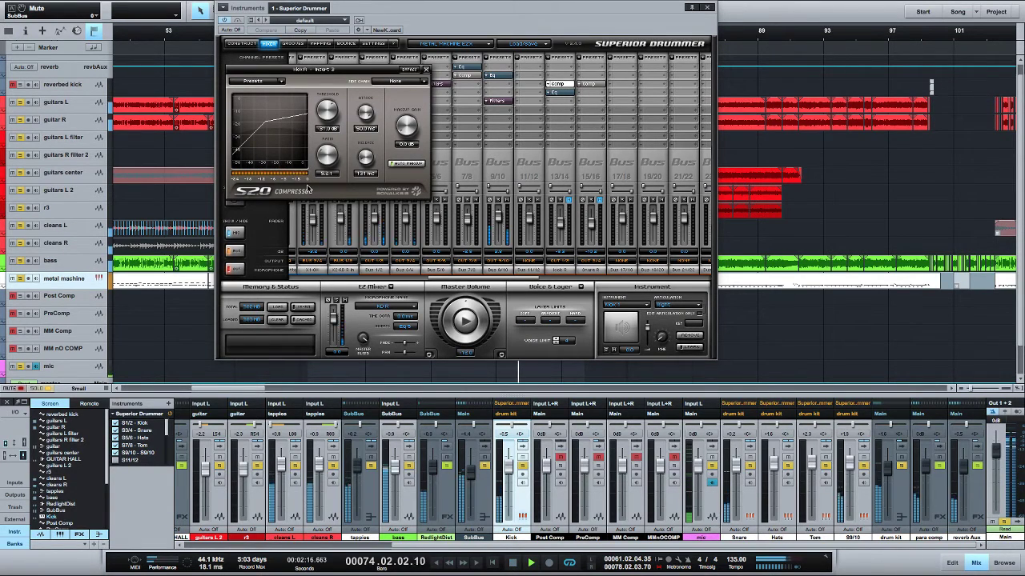
{"action": "key", "text": "space"}
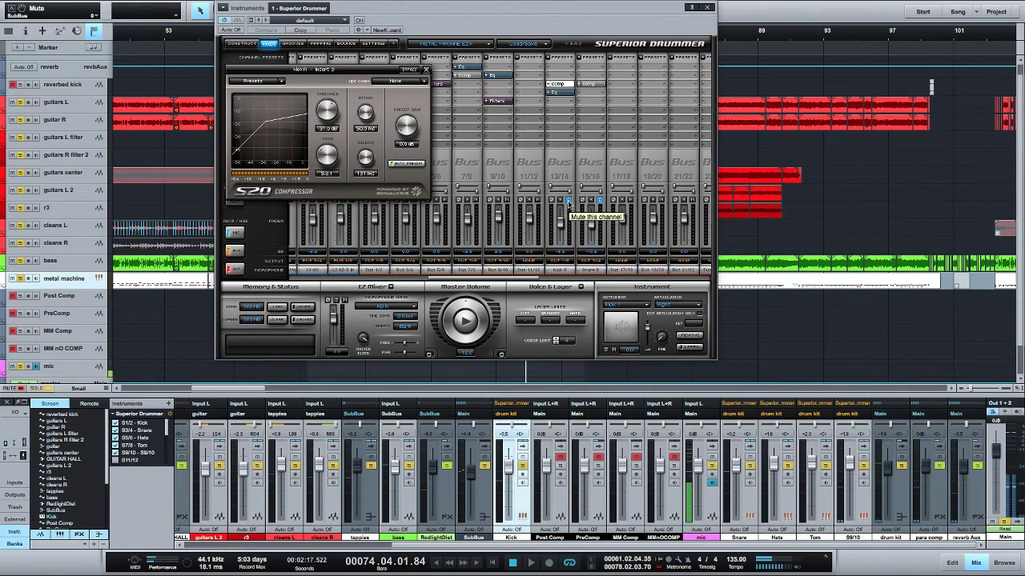
{"action": "key", "text": "space"}
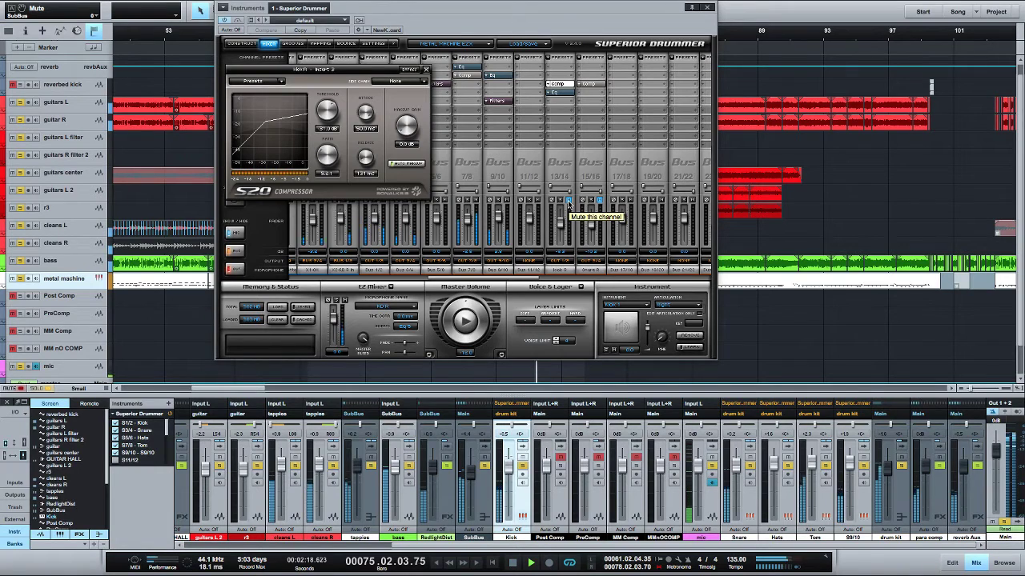
{"action": "left_click", "coordinate": [567, 201]}
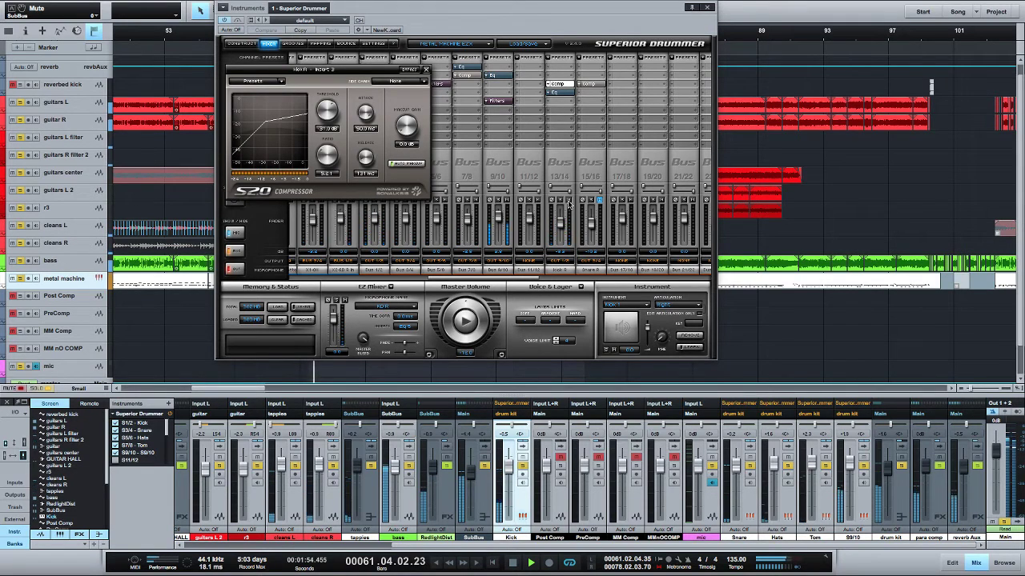
{"action": "left_click", "coordinate": [568, 201]}
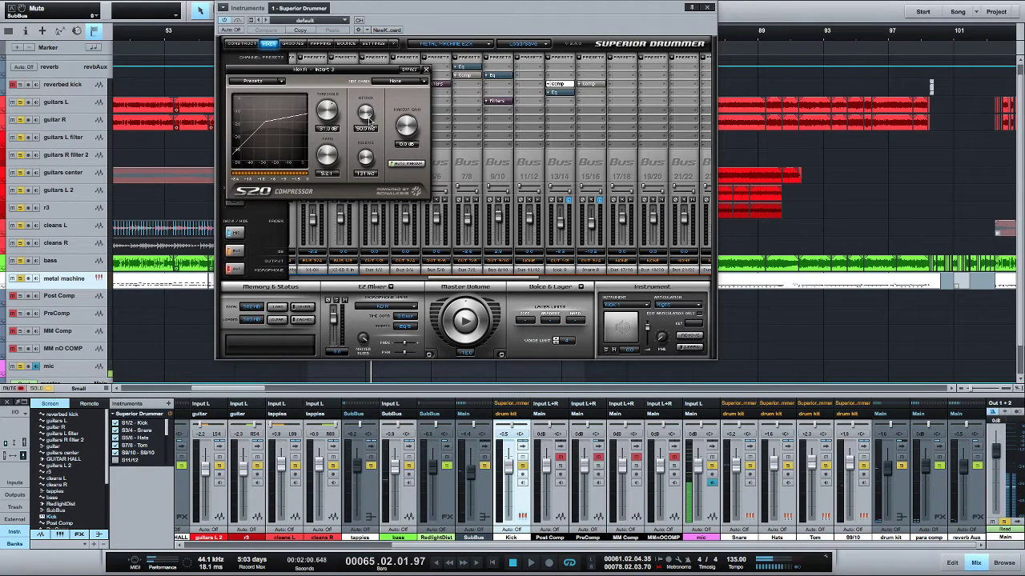
Step: Audition bus 15/16 unmuted and soloed during playback, and open its compressor
{"action": "left_click_drag", "start_coordinate": [337, 70], "coordinate": [382, 142]}
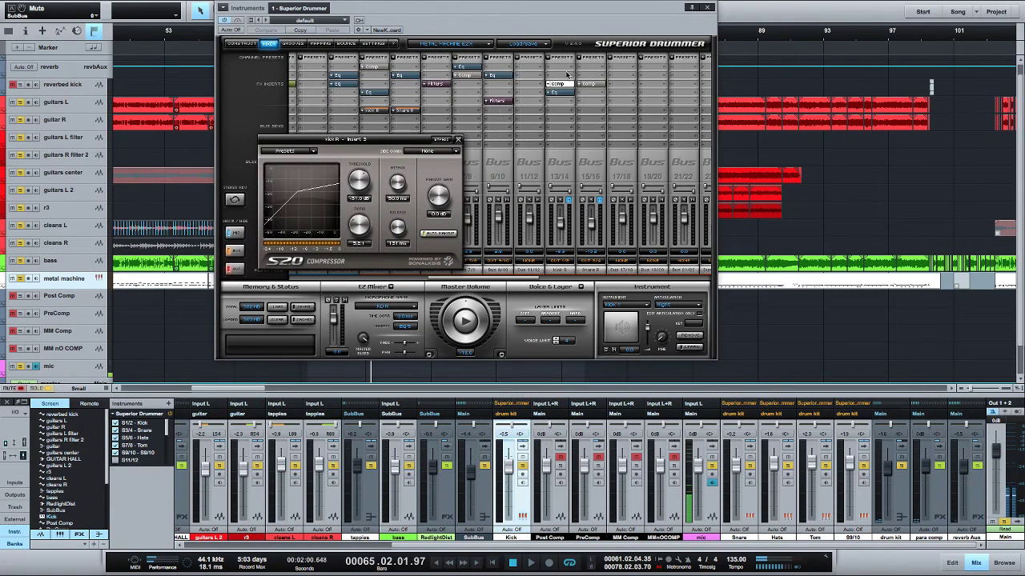
{"action": "key", "text": "space"}
{"action": "left_click", "coordinate": [599, 203]}
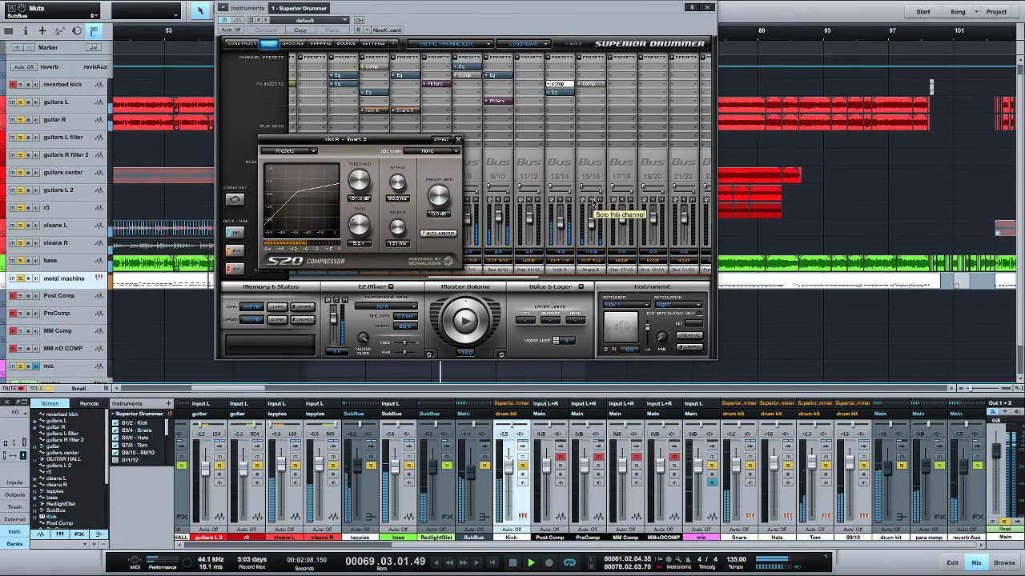
{"action": "left_click", "coordinate": [593, 204]}
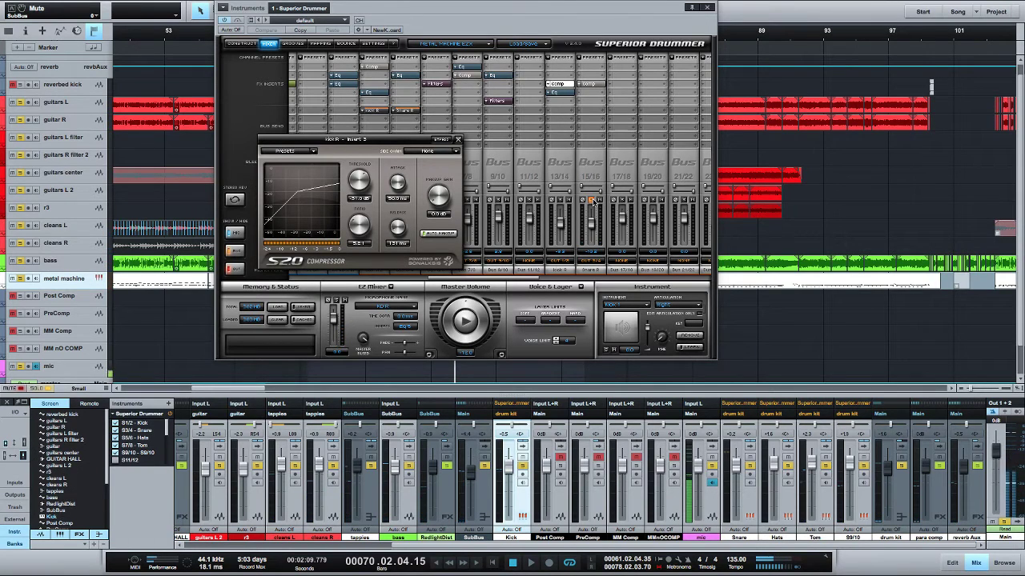
{"action": "left_click", "coordinate": [593, 84]}
{"action": "left_click_drag", "start_coordinate": [371, 74], "coordinate": [380, 70]}
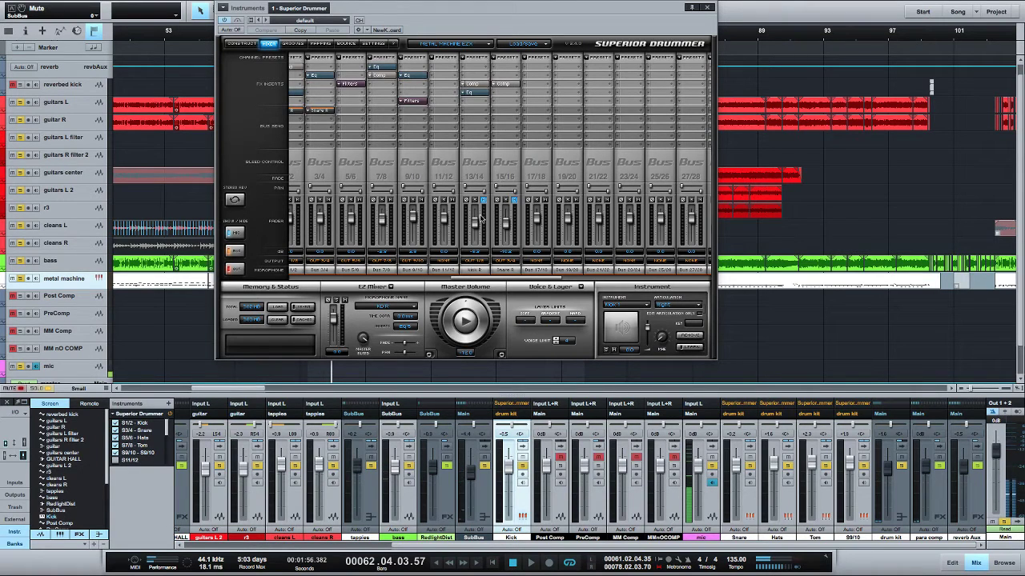
Step: Play the drums with buses 13/14 and 15/16 muted, and unmute both to hear the difference
{"action": "key", "text": "space"}
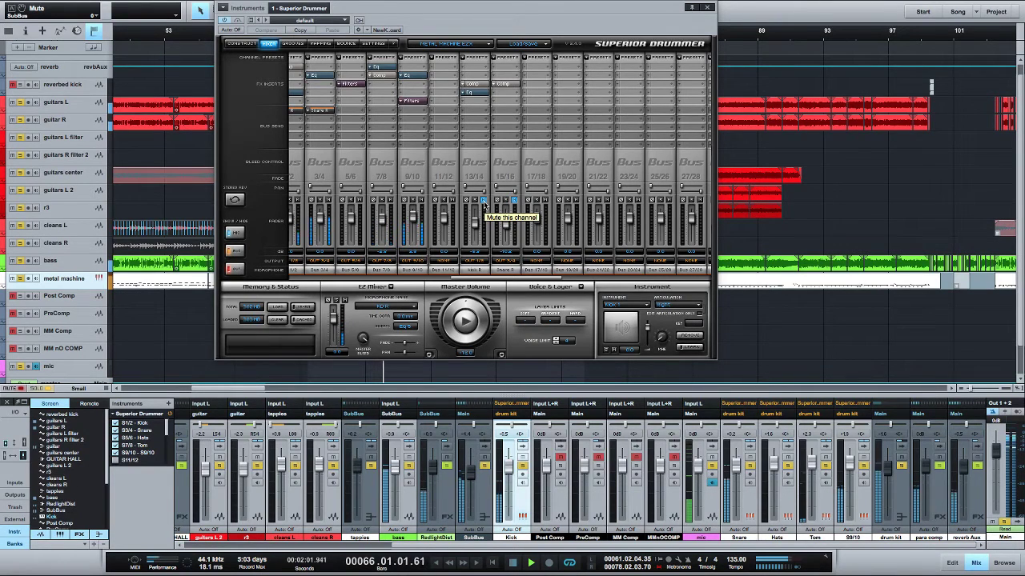
{"action": "key", "text": "space"}
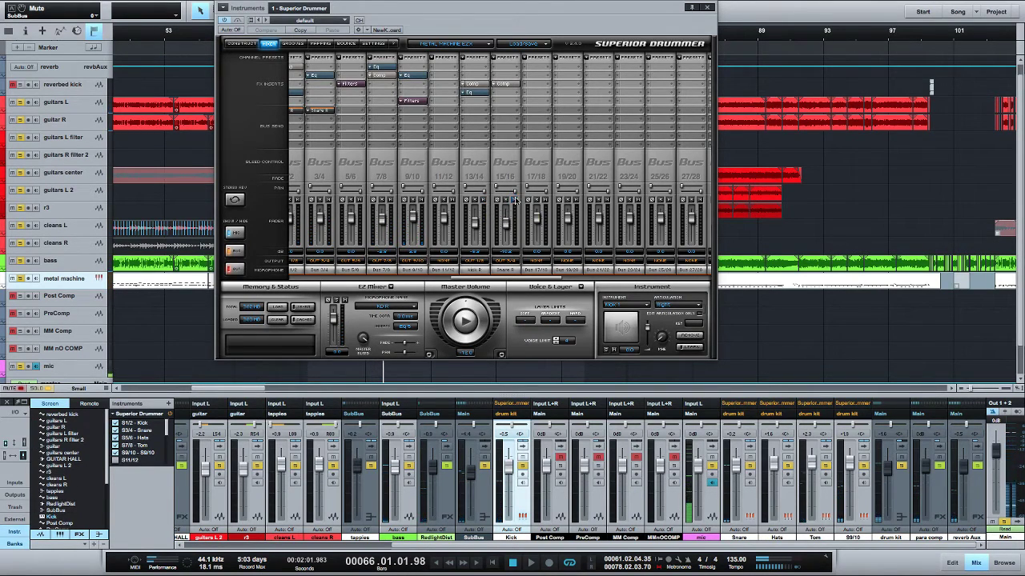
{"action": "key", "text": "space"}
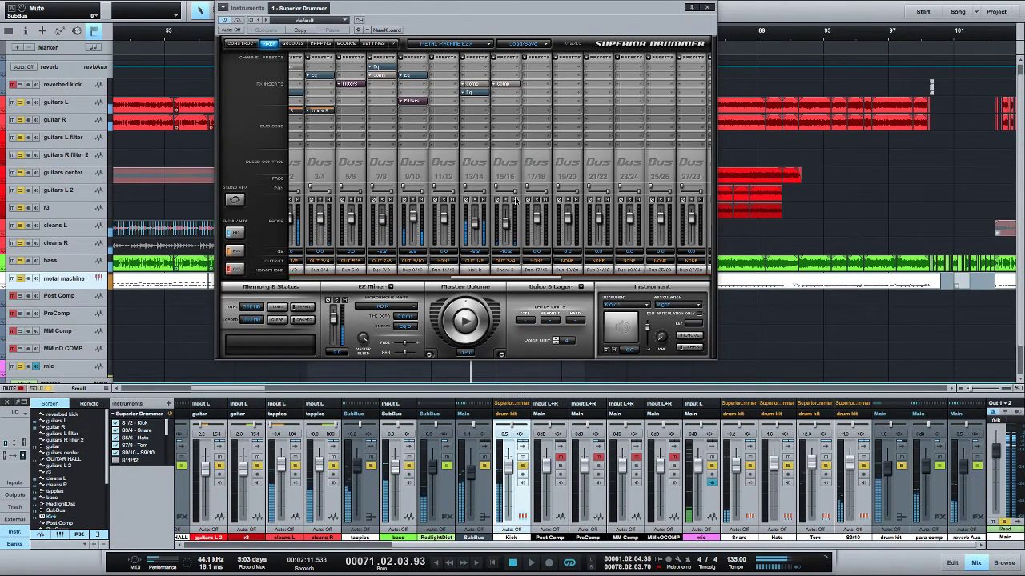
Step: Review the compressor settings on buses 15/16 and 13/14, and play the drums with both buses soloed
{"action": "left_click", "coordinate": [375, 76]}
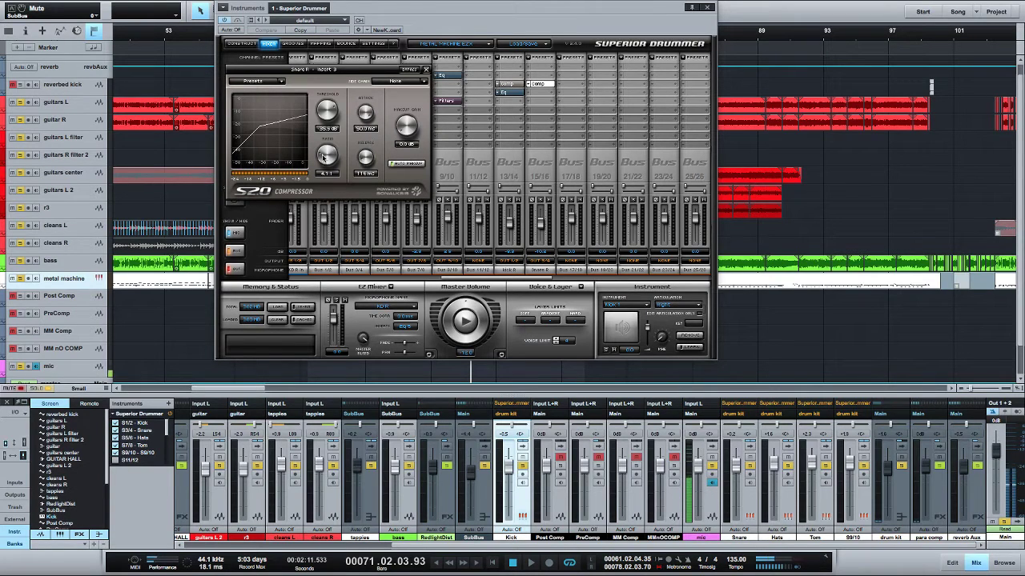
{"action": "left_click", "coordinate": [513, 84]}
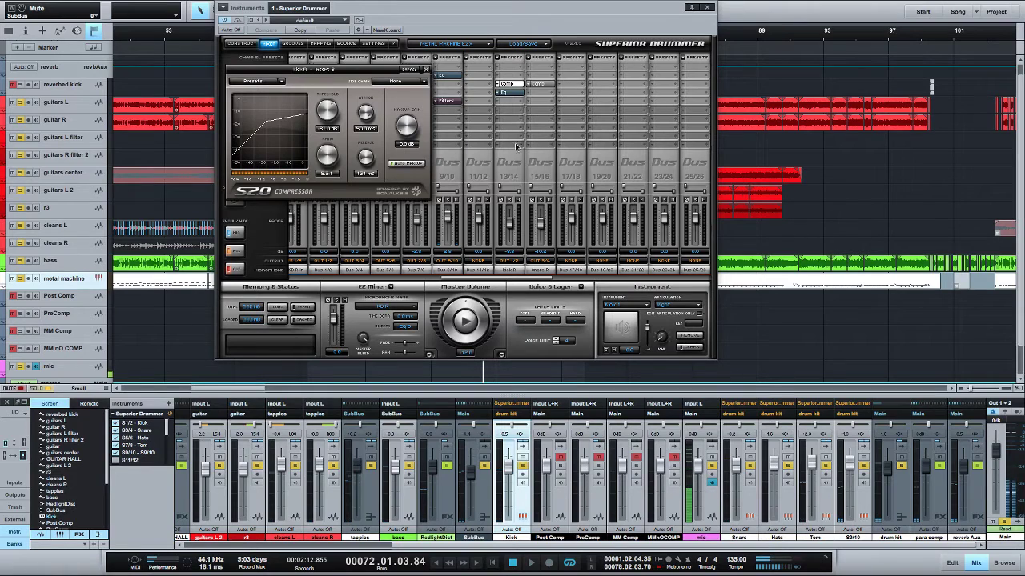
{"action": "left_click", "coordinate": [509, 201]}
{"action": "left_click", "coordinate": [542, 199]}
{"action": "key", "text": "space"}
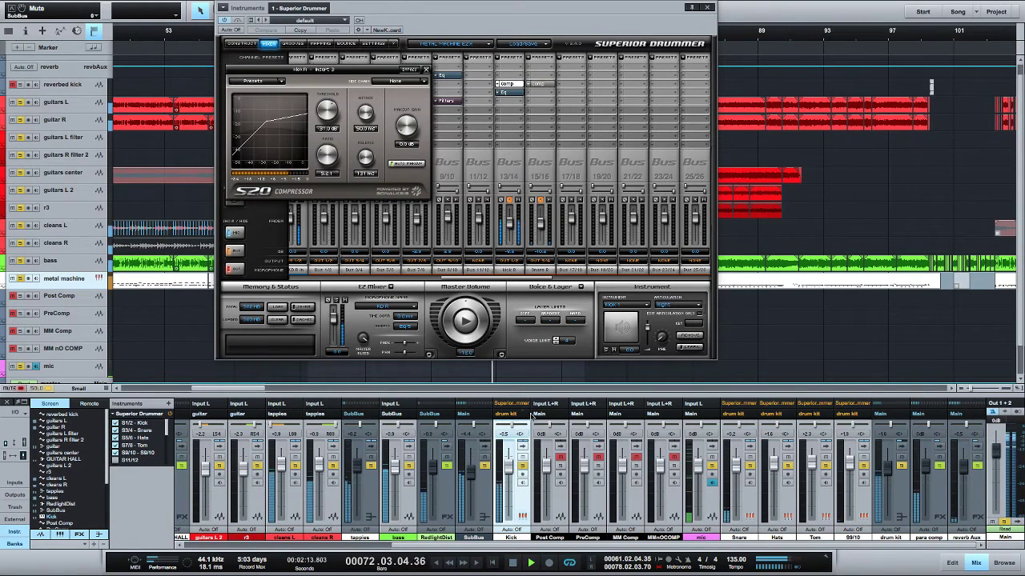
Step: Unsolo the SubBus and pull the para comp and reverb Aux faders all the way down
{"action": "left_click", "coordinate": [484, 467]}
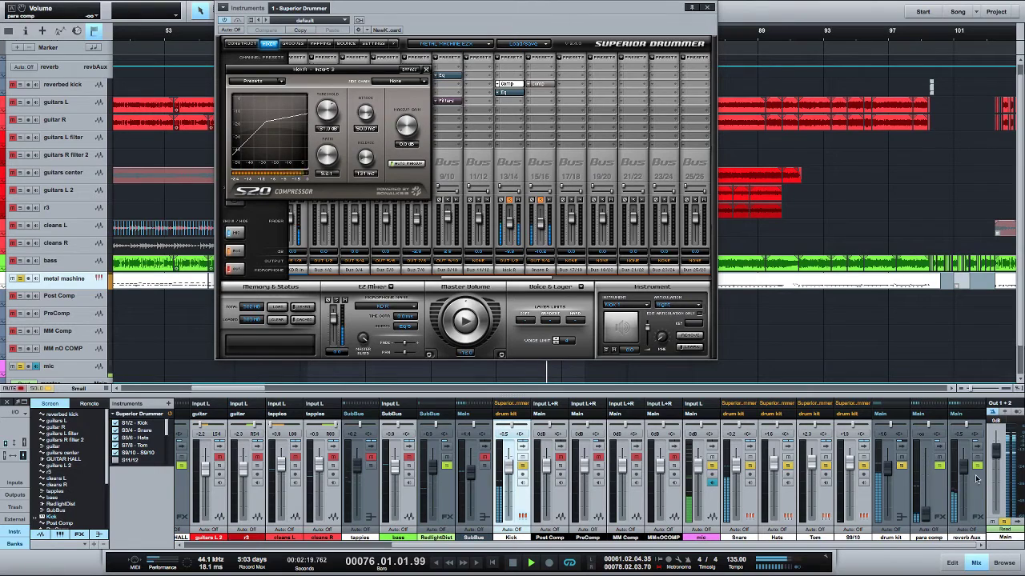
{"action": "left_click_drag", "start_coordinate": [963, 468], "coordinate": [963, 513]}
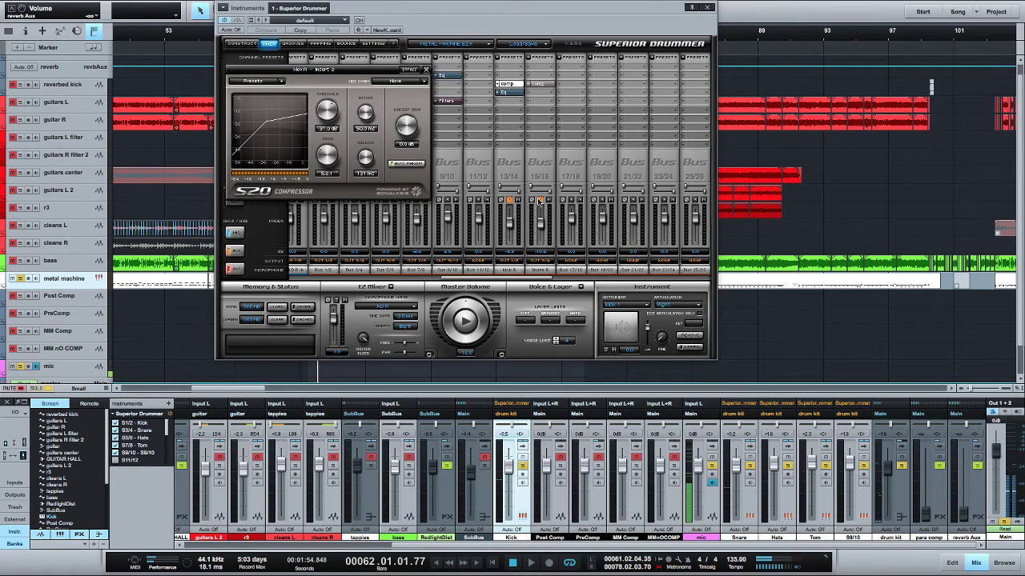
Step: Close Superior Drummer, reopen it from the Kick channel and look over the bus channels in its mixer
{"action": "key", "text": "ctrl+w"}
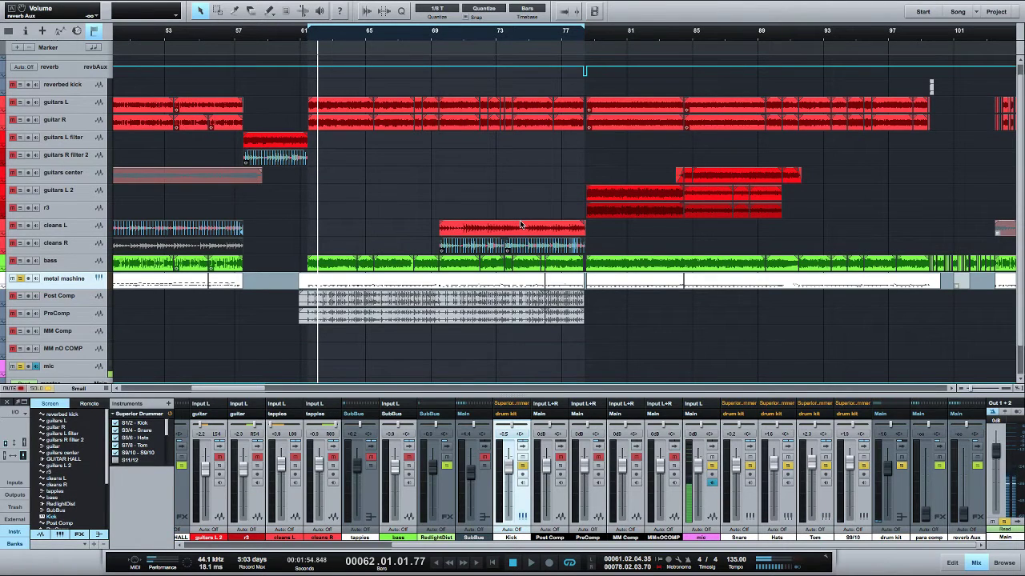
{"action": "left_click", "coordinate": [521, 517]}
{"action": "scroll", "coordinate": [514, 124], "scroll_direction": "right", "scroll_amount": 10}
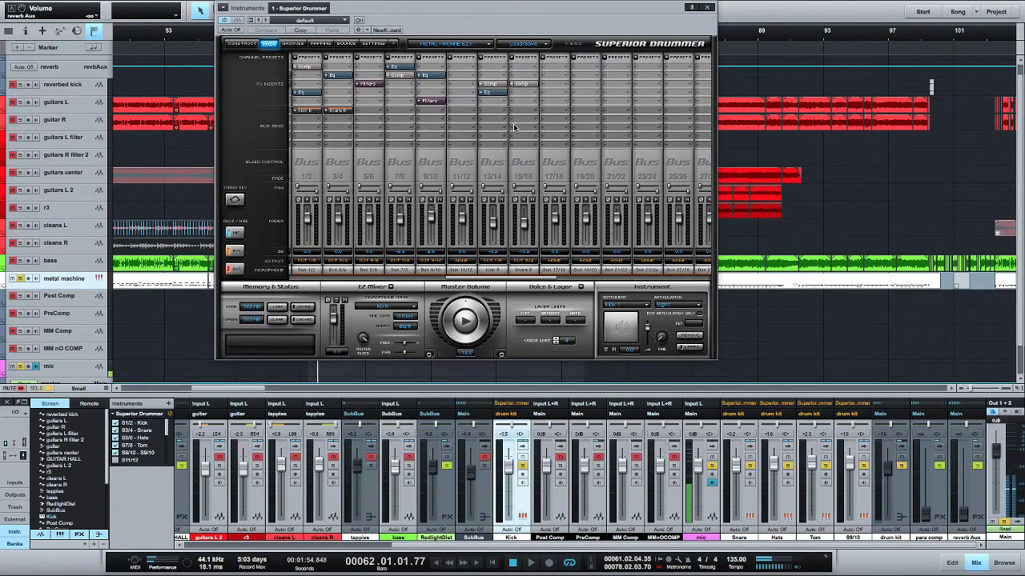
{"action": "scroll", "coordinate": [514, 127], "scroll_direction": "left", "scroll_amount": 1}
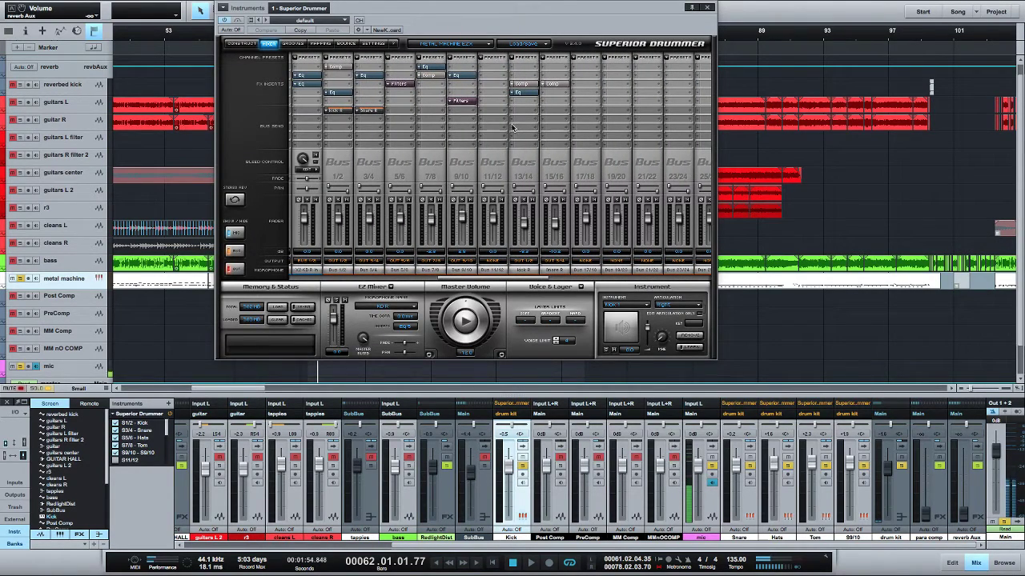